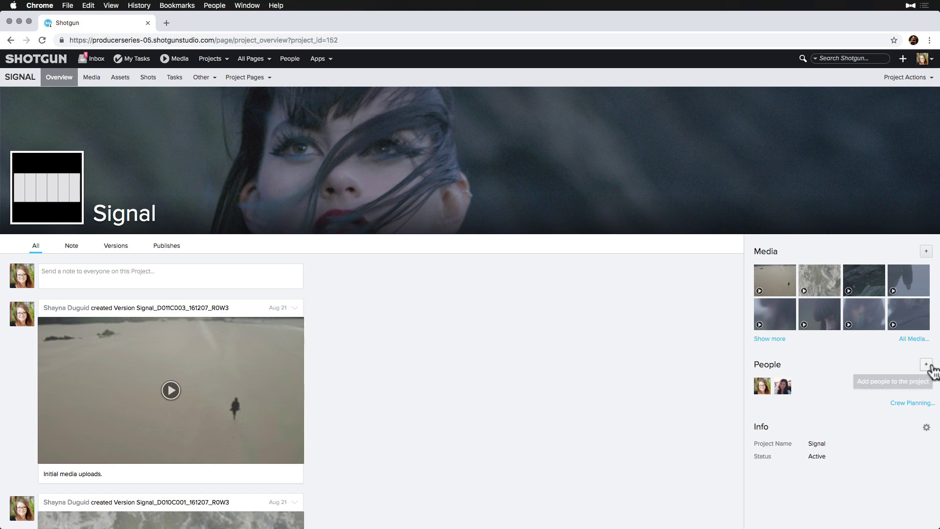
Step: Start linking a new person through People '+' and Advanced, then cancel both dialogs
click(926, 364)
click(910, 380)
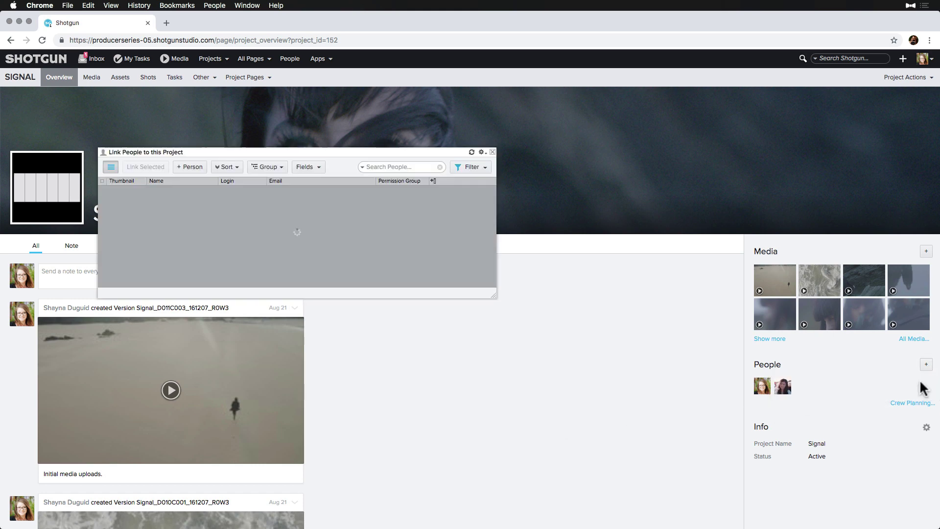
click(183, 171)
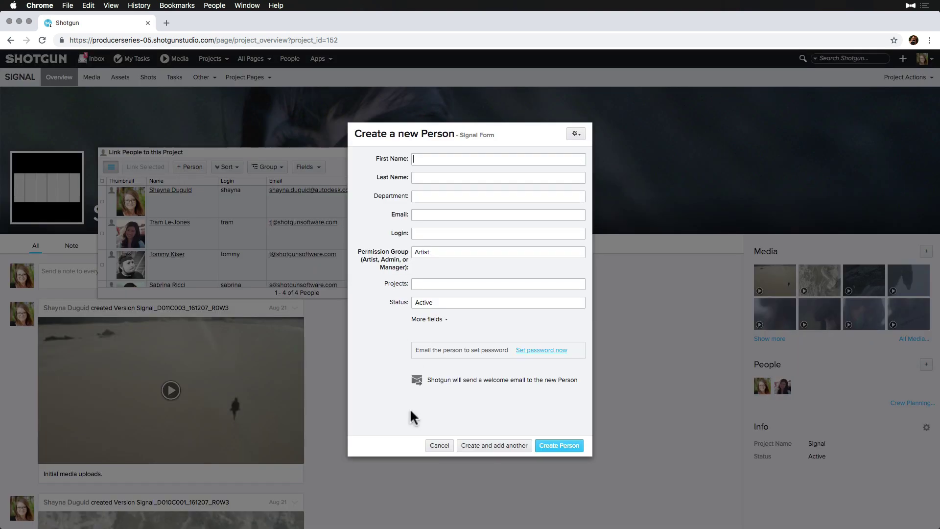
click(440, 446)
click(442, 454)
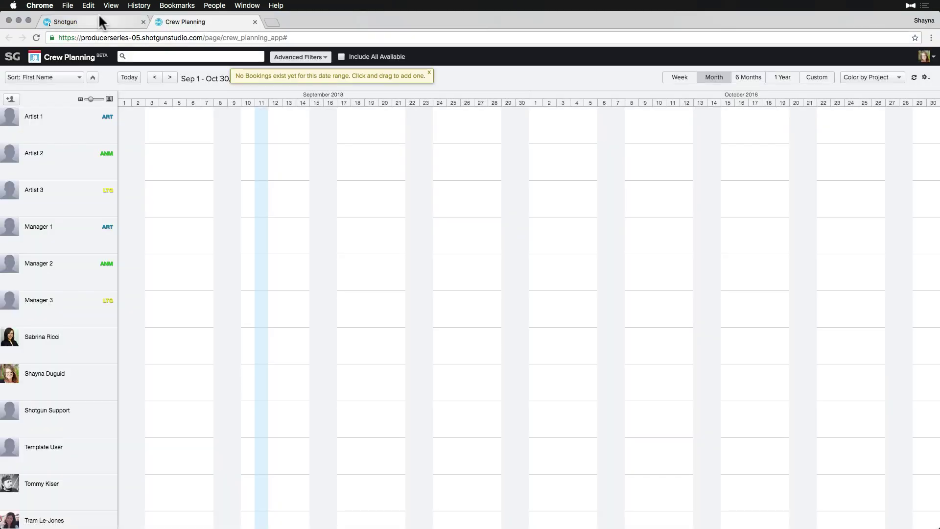
Step: Back in the Signal tab, open Crew Planning from Apps and start adding a person
click(95, 22)
click(317, 56)
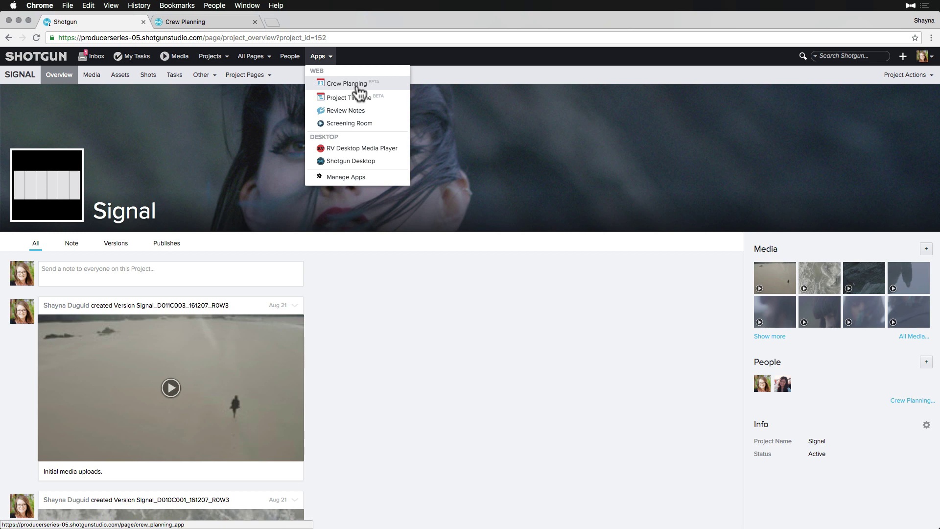
click(359, 88)
click(11, 98)
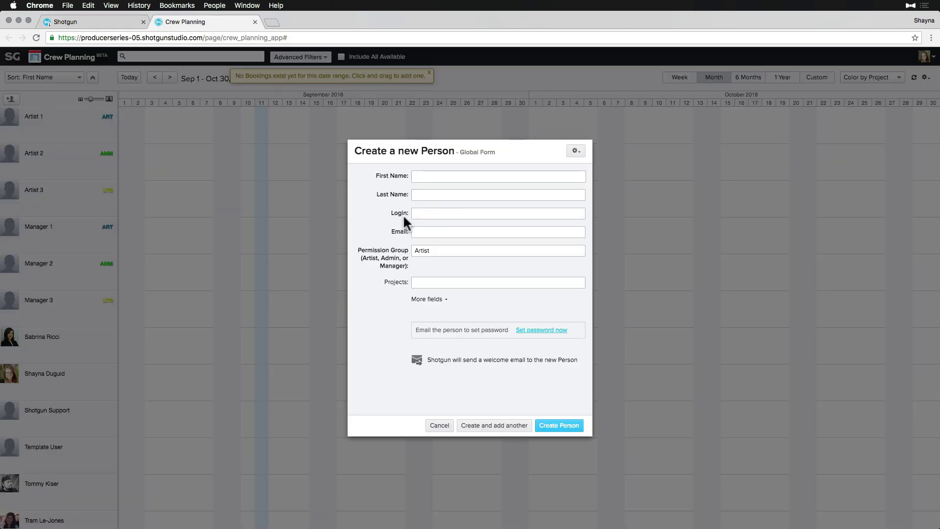
Step: Close the Crew Planning tab, then open and cancel a new Person form from the create menu
click(254, 22)
key(n)
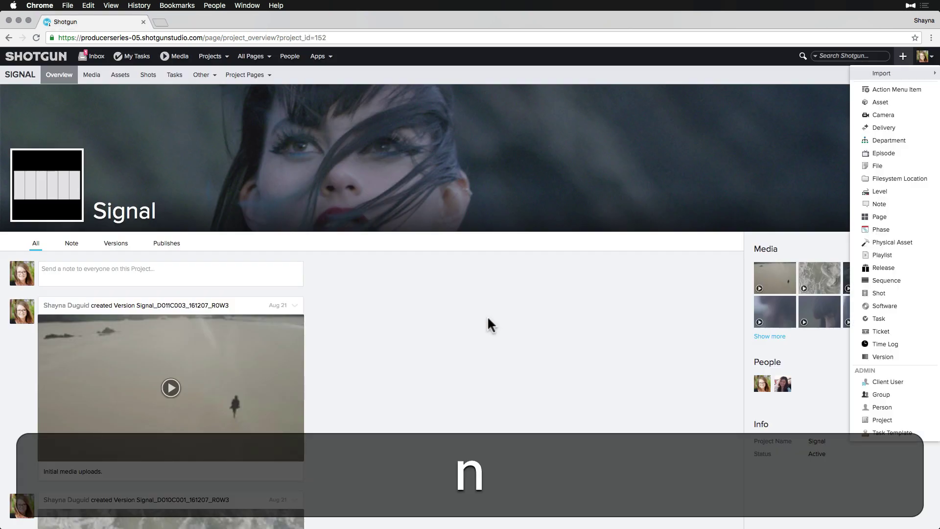
key(p)
key(Down)
key(Down)
key(Down)
key(Down)
key(Down)
key(Down)
key(Down)
key(Down)
key(Down)
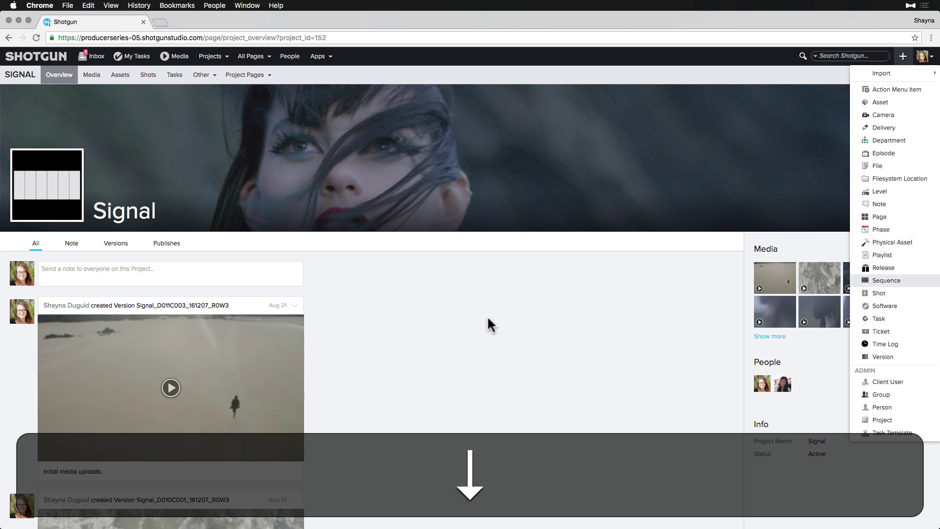
key(Down)
key(Down)
key(Down)
key(Down)
key(Down)
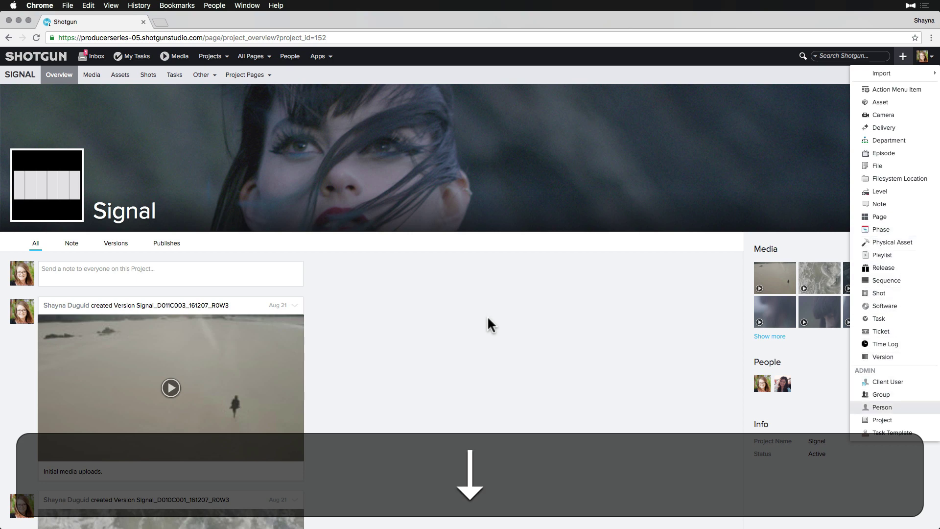
key(Return)
click(435, 425)
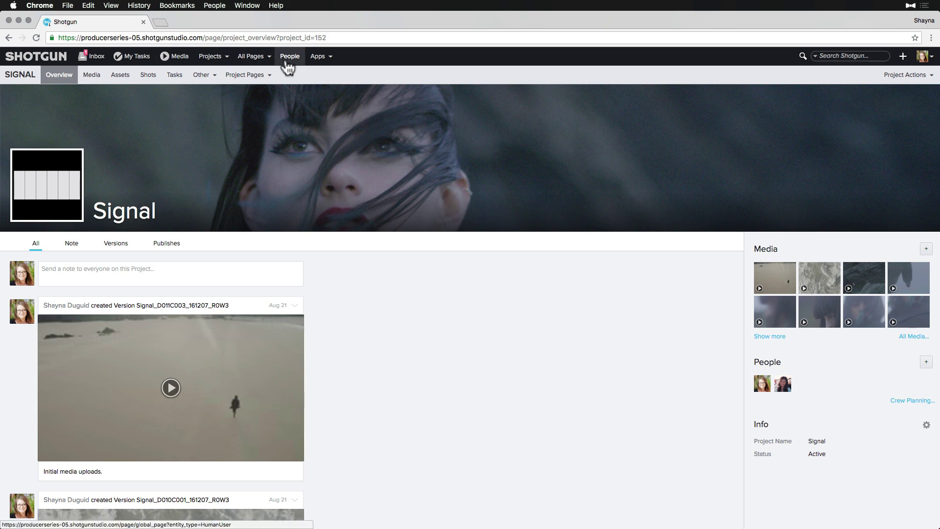
Step: Browse the Other and Project Pages menus, then open the global People page's new-person form
click(202, 74)
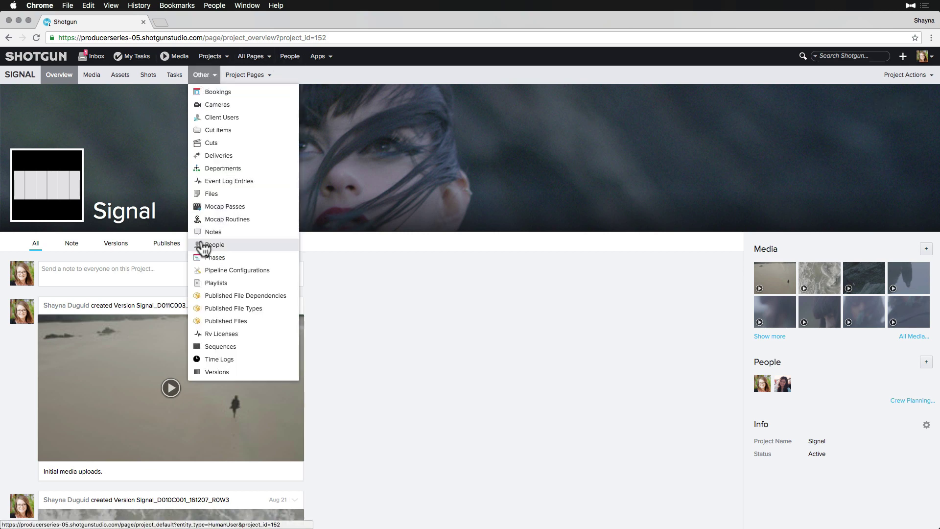
click(246, 74)
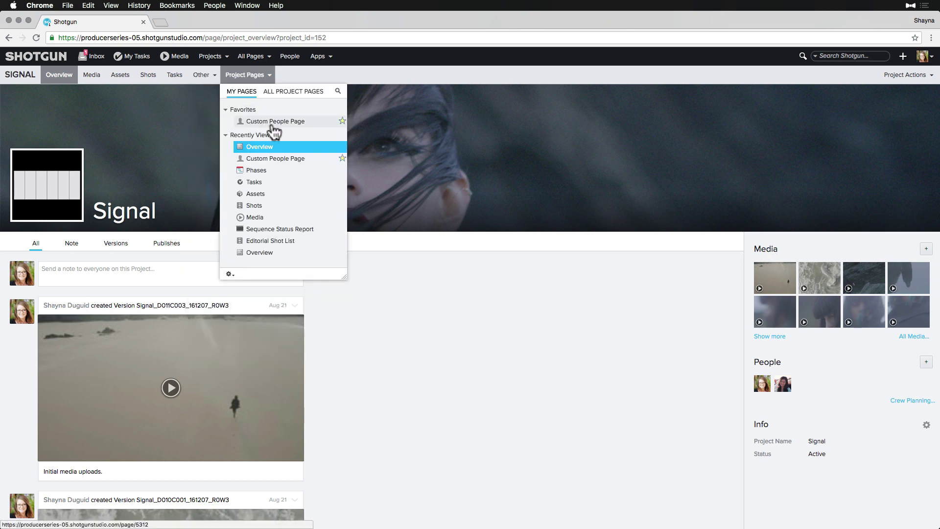
click(293, 59)
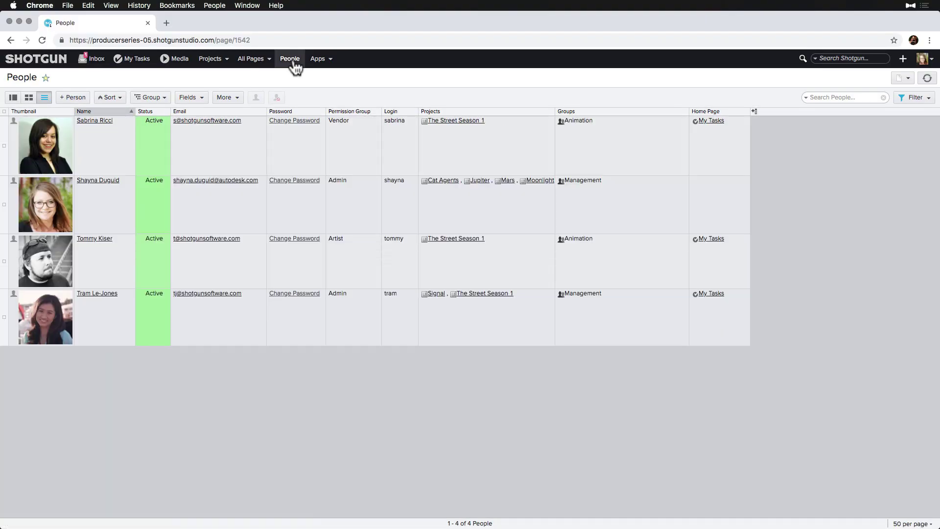
click(77, 97)
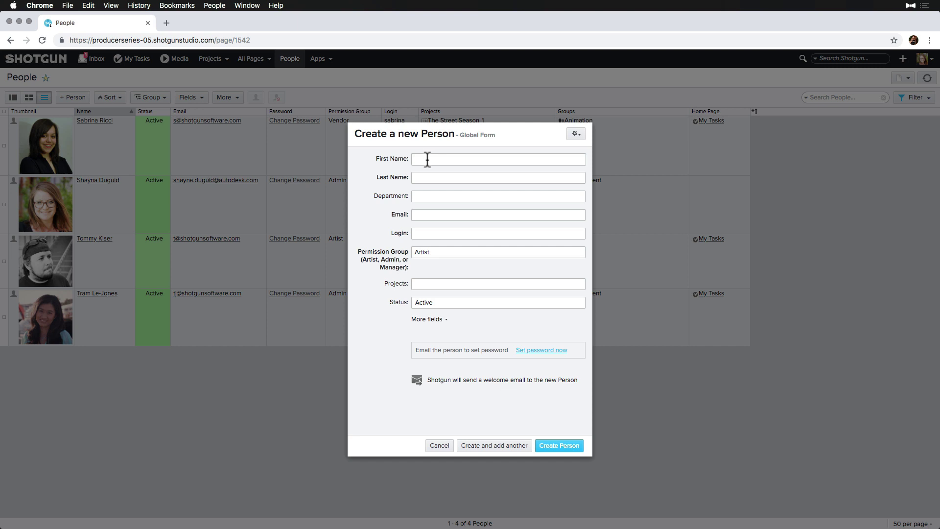
Step: Enter the person's first and last name and create a blue 'Editorial' department, short name 'edit'
key(Tab)
key(Tab)
text(Editorial)
click(499, 209)
click(429, 260)
text(edit)
click(419, 281)
click(425, 328)
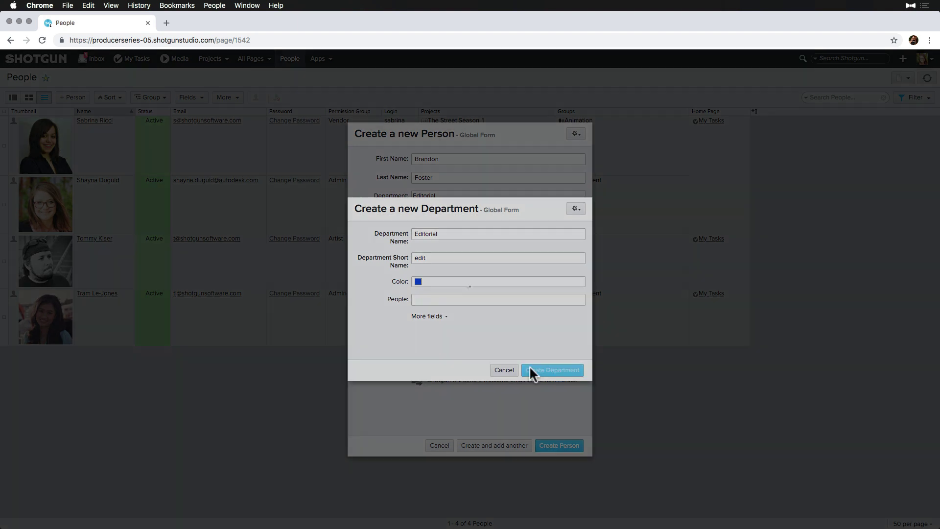
click(529, 370)
Step: Fill in the person's e-mail and login, keep the Artist permission group, and add project Signal
key(Tab)
text(fozzie)
key(Tab)
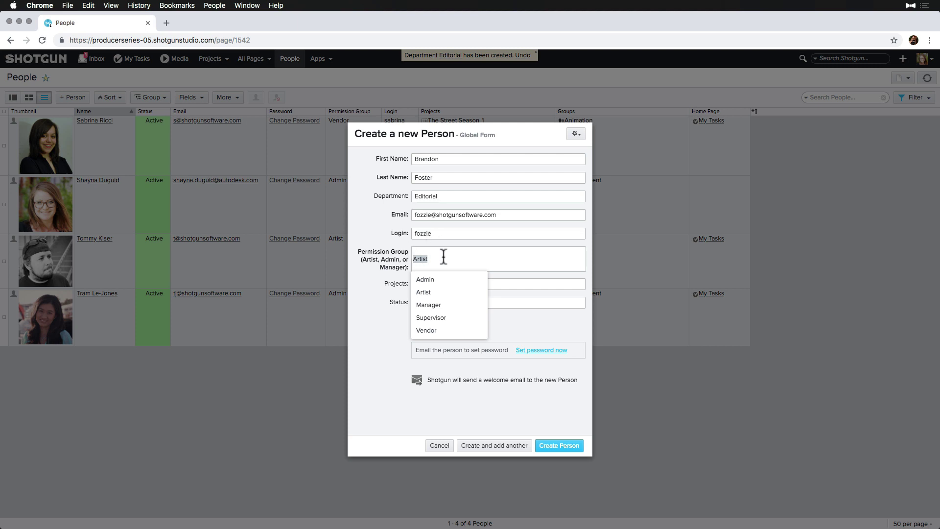
key(Tab)
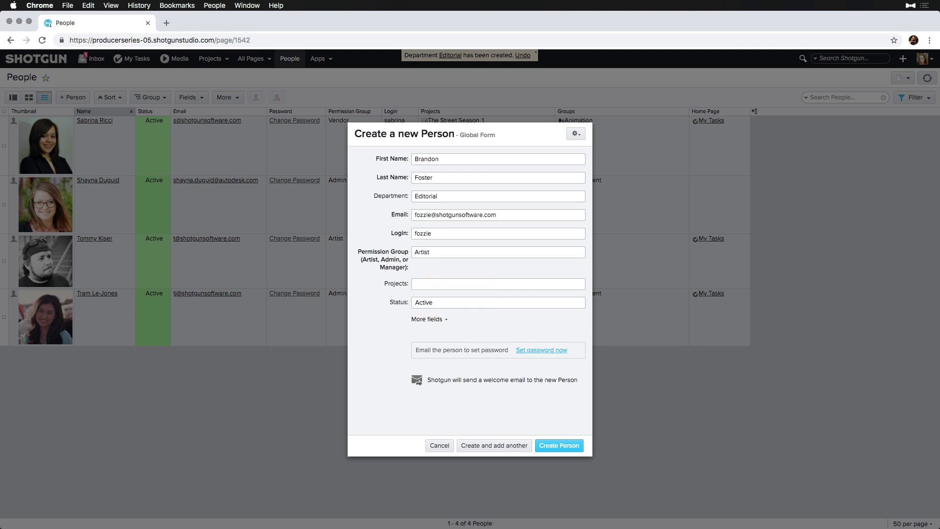
text(signal)
click(442, 299)
click(429, 302)
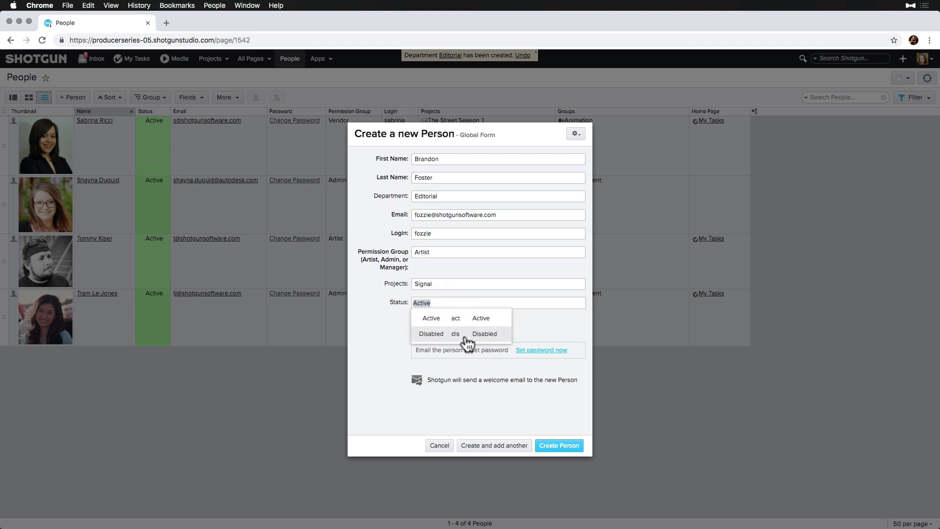
click(481, 319)
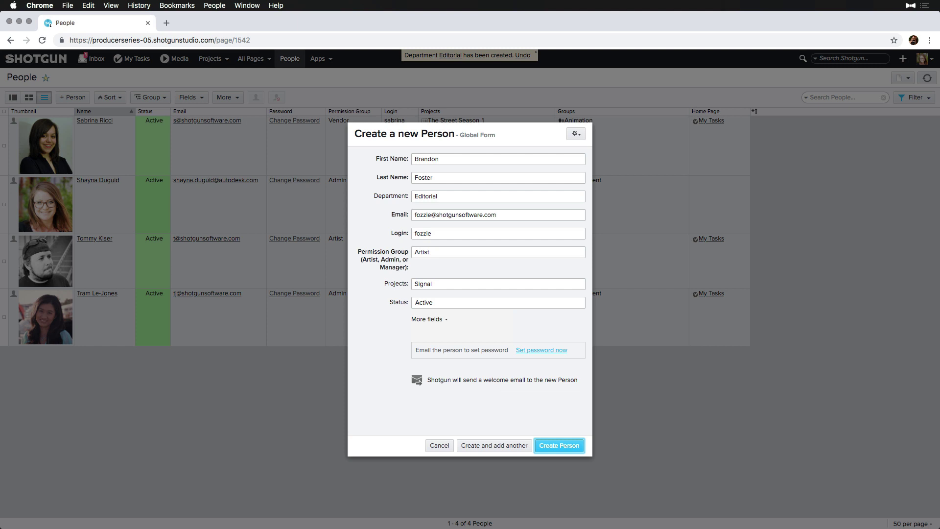
click(525, 349)
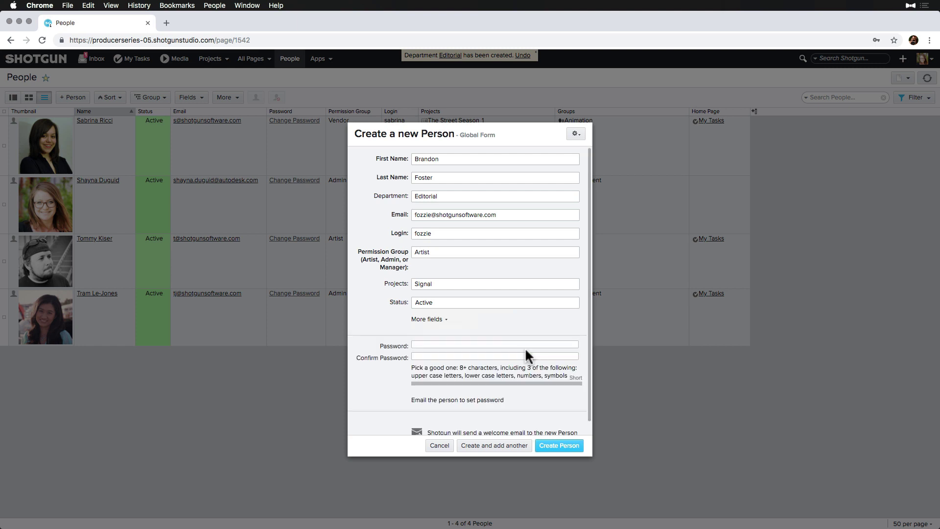
scroll(472, 394, down, 1)
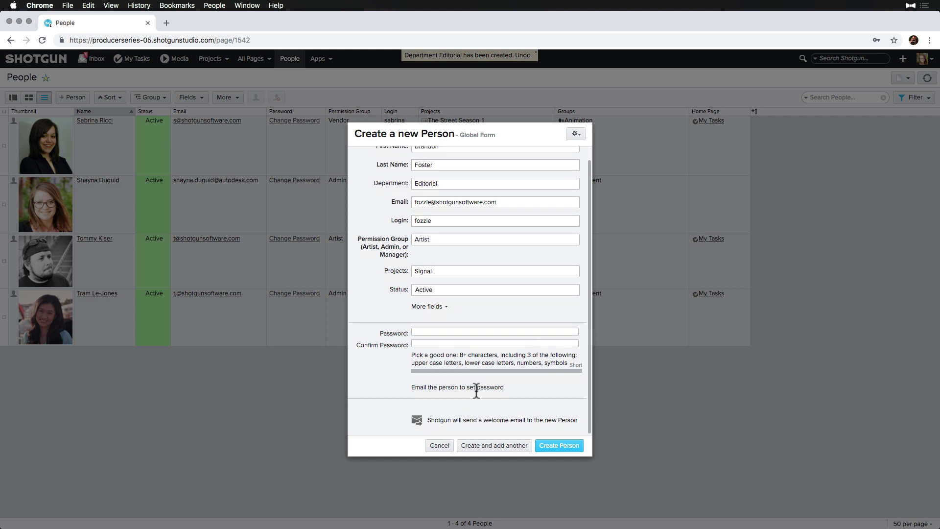
click(476, 387)
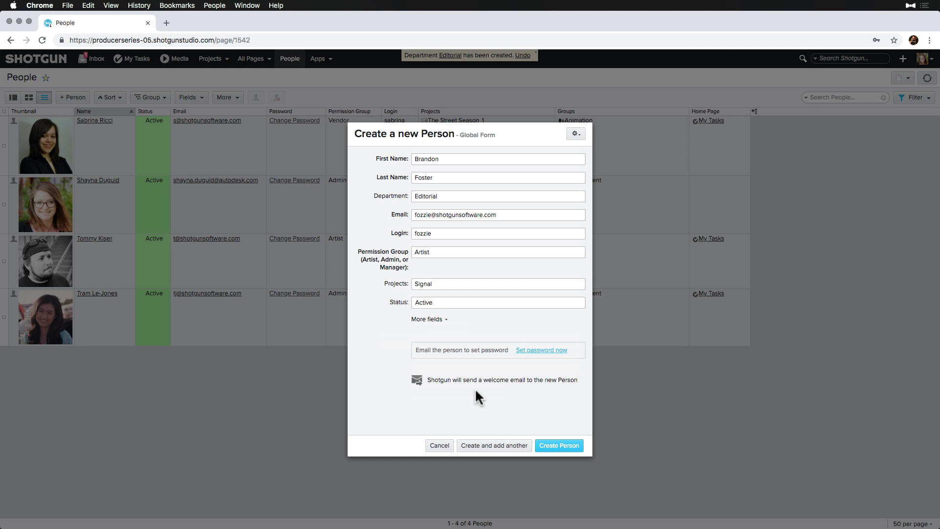
Step: Create the person, then accept the Gmail invitation and set and confirm the account password
click(513, 446)
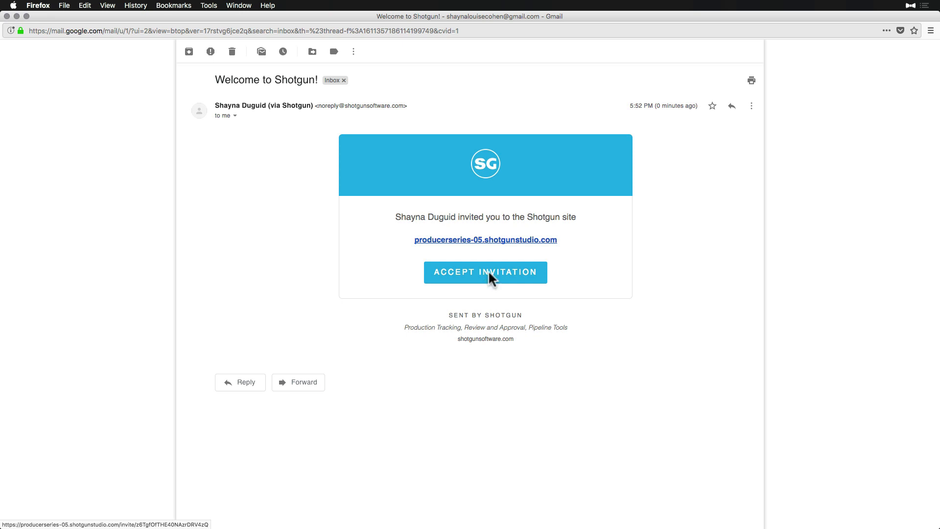
click(490, 274)
text(•••••••••••••)
key(Tab)
text(•••••••••••••)
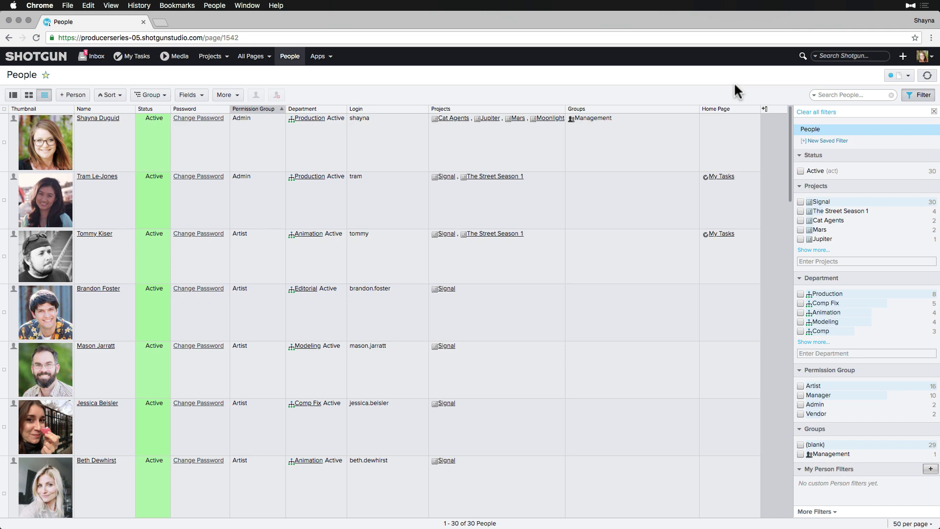
Step: Filter people to Signal, group by Department then Permission Group, and select the Production people
click(800, 202)
click(151, 95)
click(156, 123)
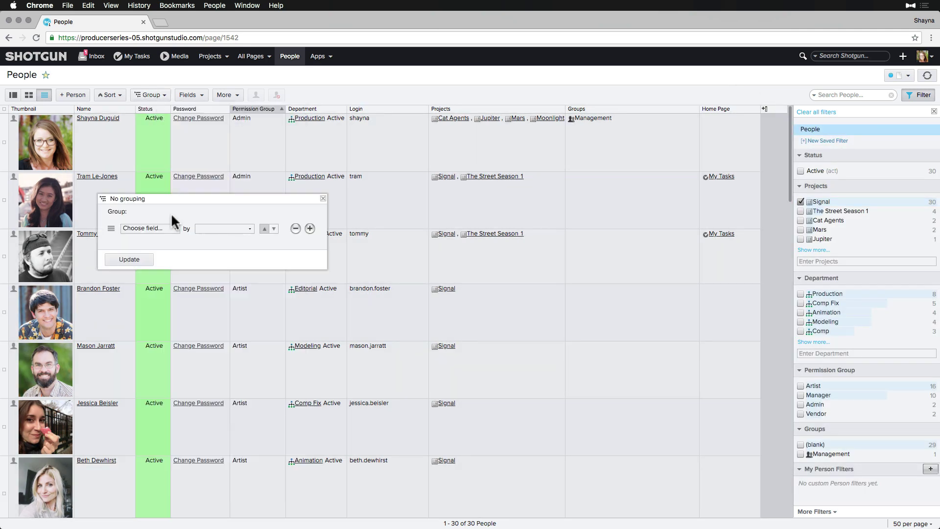
click(171, 227)
click(166, 98)
click(309, 228)
click(173, 243)
click(171, 302)
click(133, 275)
click(323, 199)
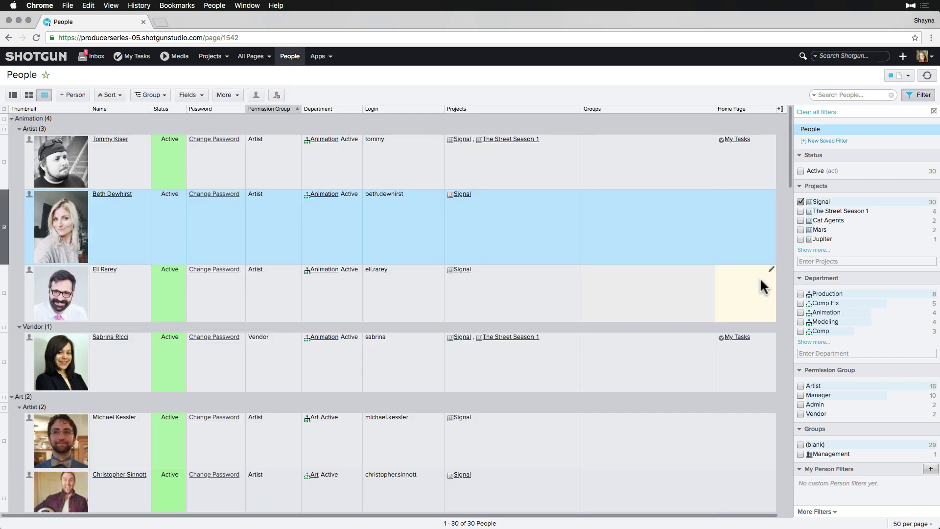
click(801, 293)
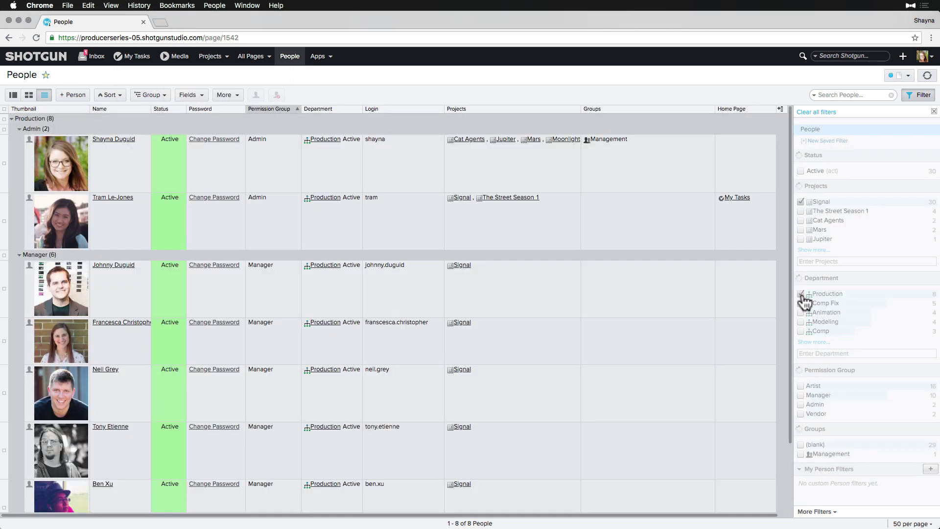
click(4, 118)
Step: Assign the selected Production people to the Management group
right_click(624, 215)
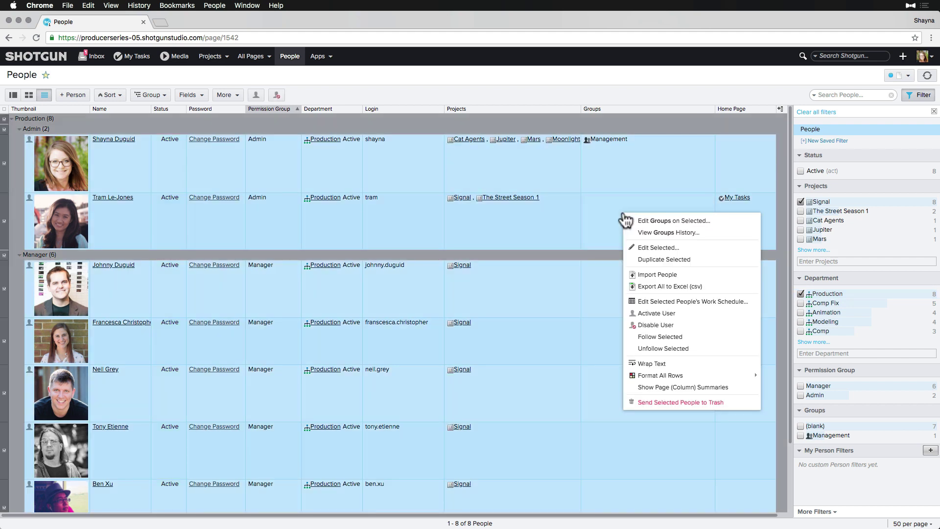
click(631, 220)
text(manage)
click(717, 261)
click(693, 268)
Step: Filter to the Comp Fix department and put all its people in the Lighting and Comp group
click(801, 294)
click(801, 303)
click(4, 109)
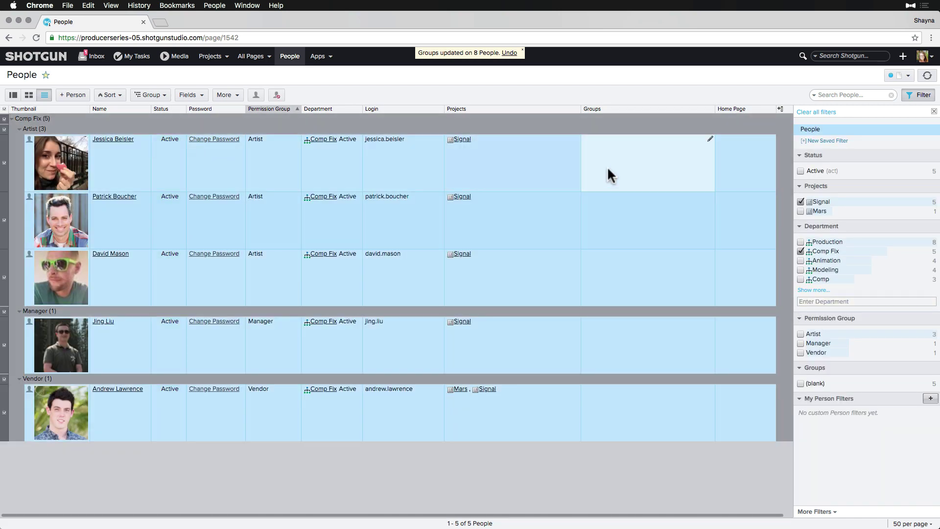
right_click(610, 174)
click(615, 177)
text(light)
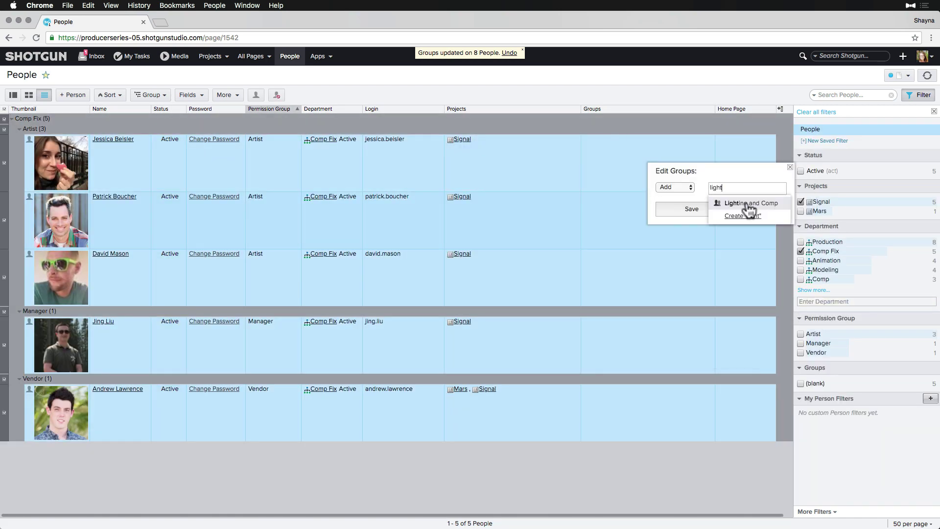
click(749, 210)
click(704, 211)
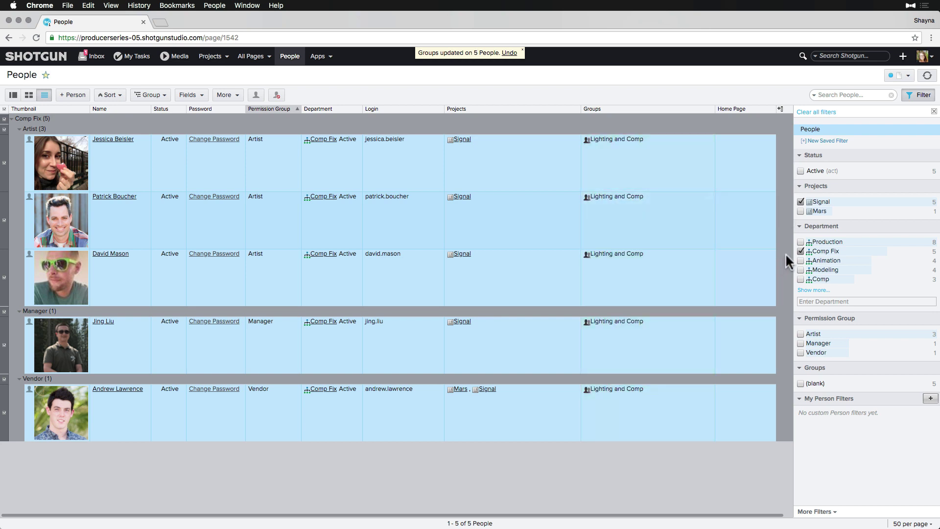
Step: Filter to the Animation department and give all its people the Animation group
click(801, 251)
click(800, 261)
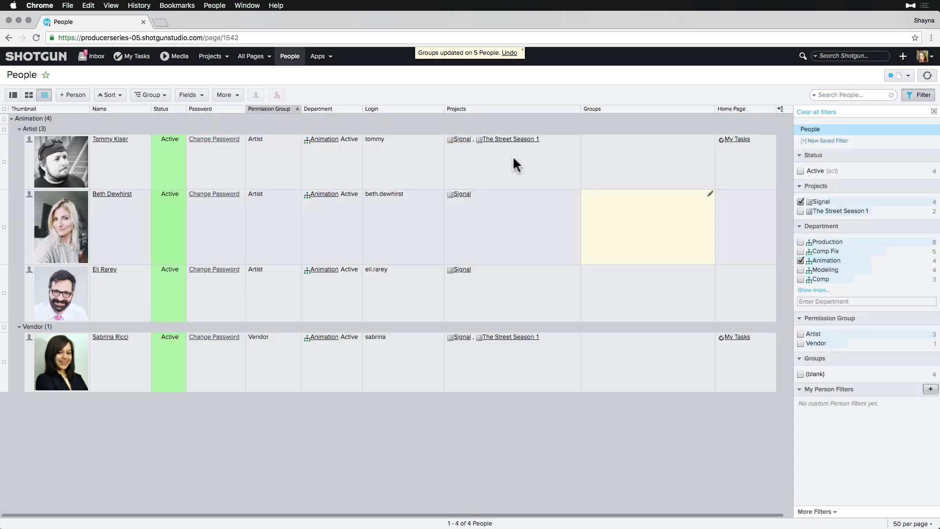
key(super+a)
right_click(615, 164)
click(630, 167)
text(ani)
click(720, 201)
click(691, 208)
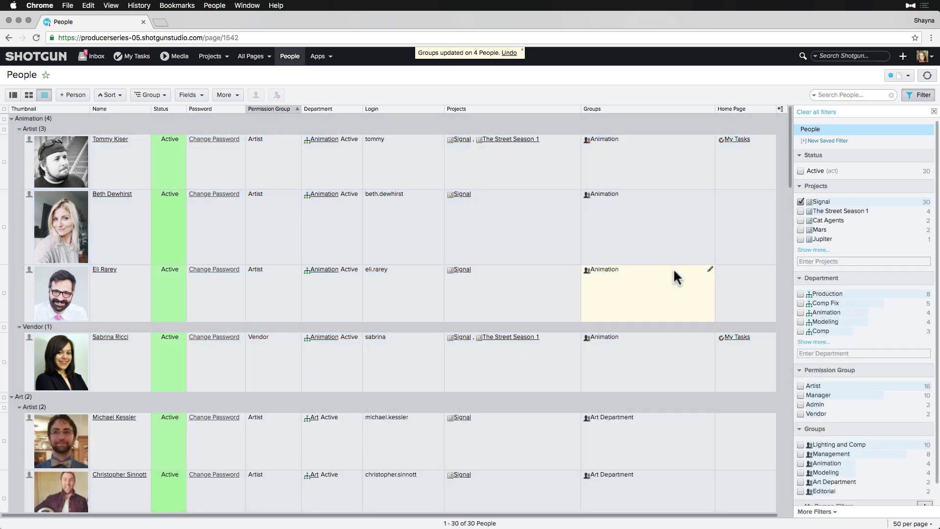
scroll(835, 445, down, 1)
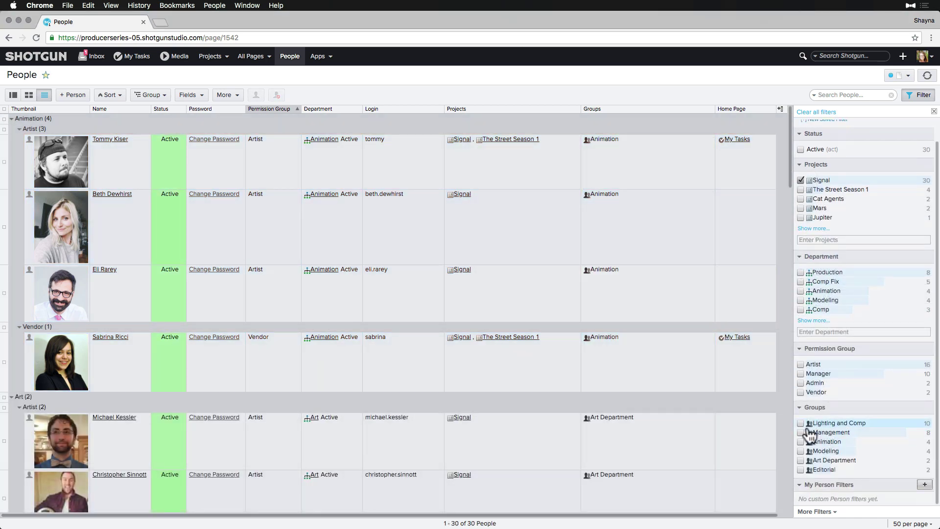
Step: On Admin > Groups, wrap the Users column text and save the page layout, then return to People
click(924, 56)
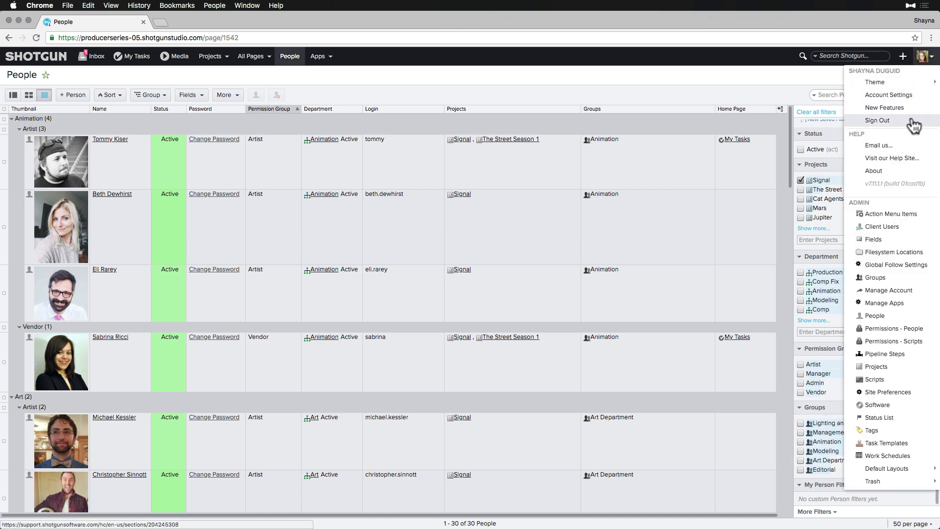
click(876, 278)
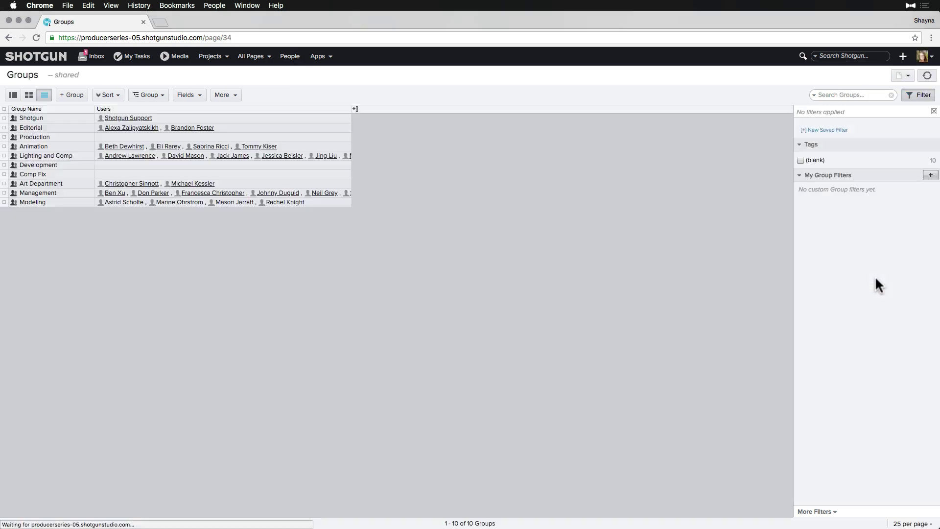
click(201, 108)
click(117, 162)
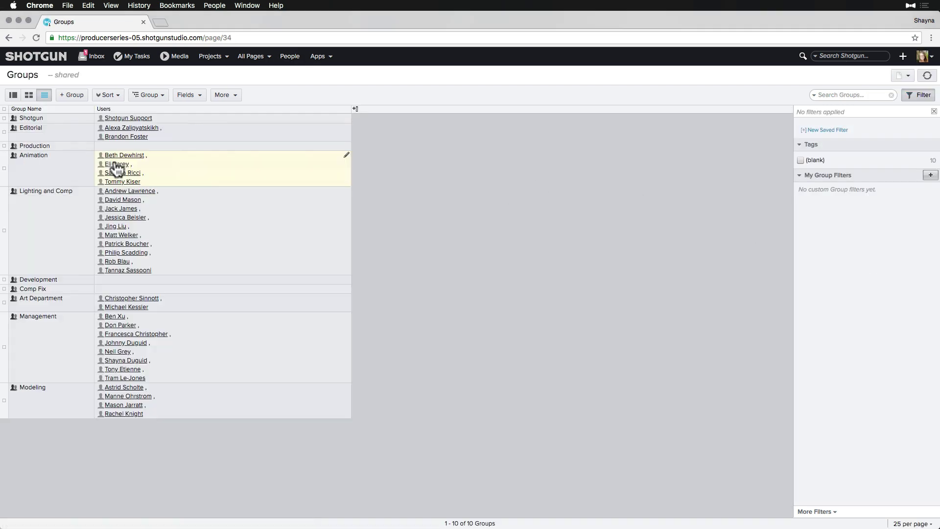
click(902, 76)
click(869, 128)
click(290, 61)
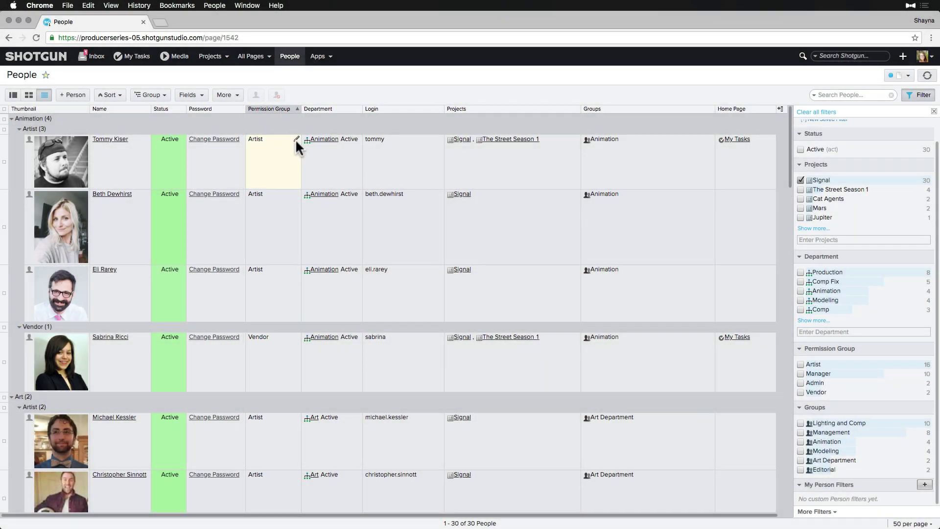
Step: Switch the top Animation artist's Permission Group cell from Artist to Manager
click(296, 139)
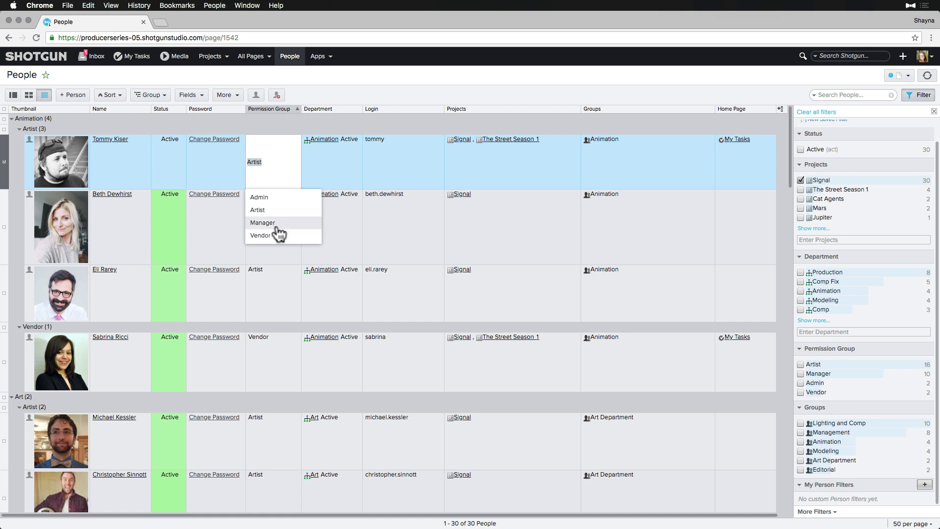
click(263, 223)
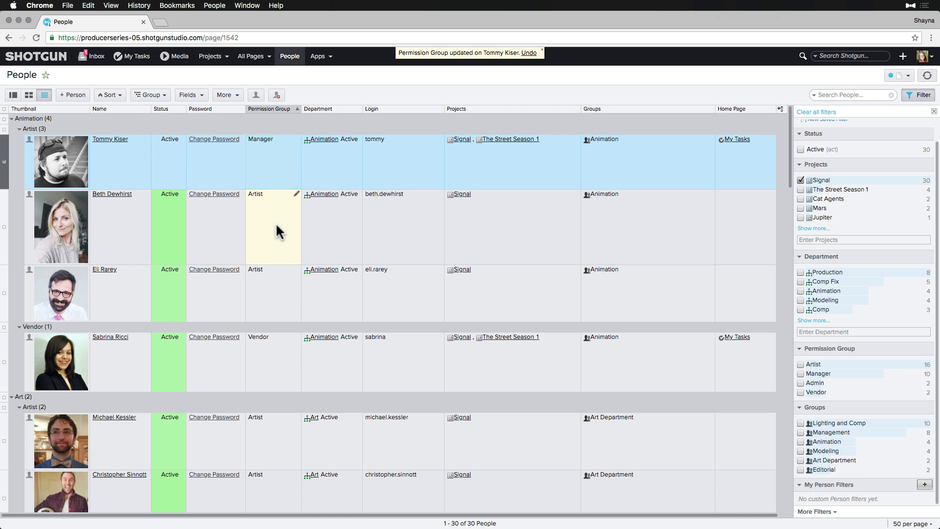
Step: On People Permissions, let the Artist role create Assets under Entity Permissions and save
click(922, 56)
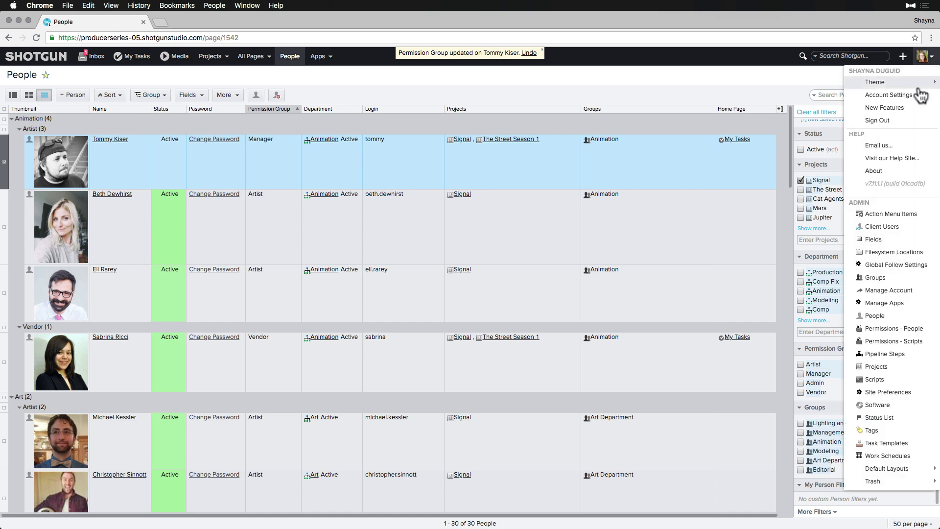
click(888, 329)
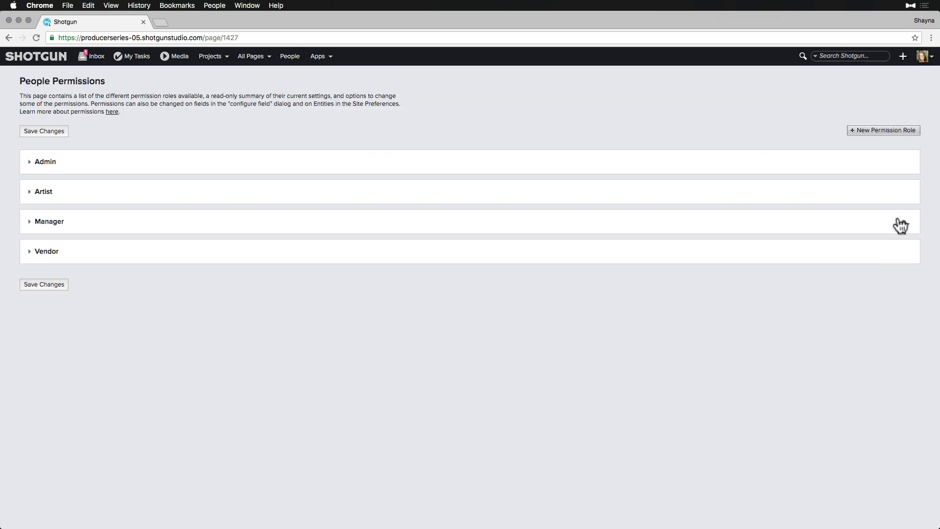
click(904, 193)
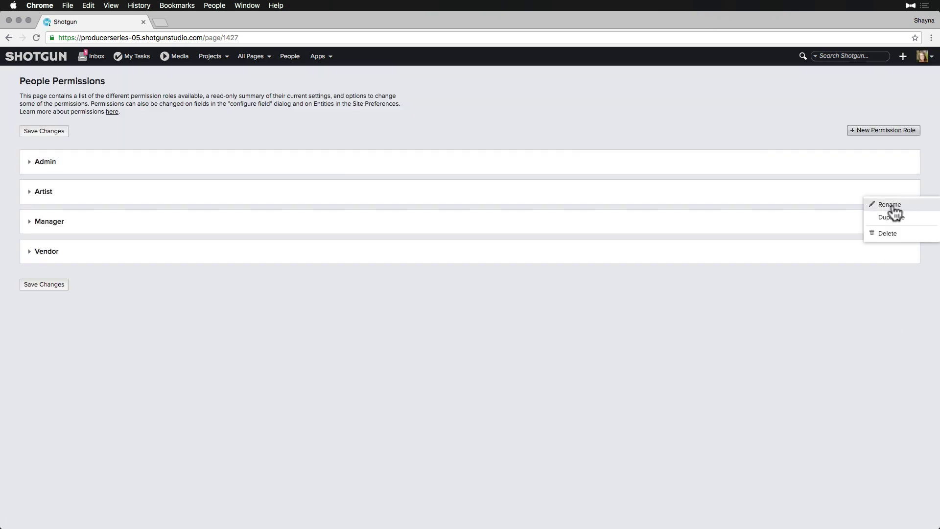
click(34, 192)
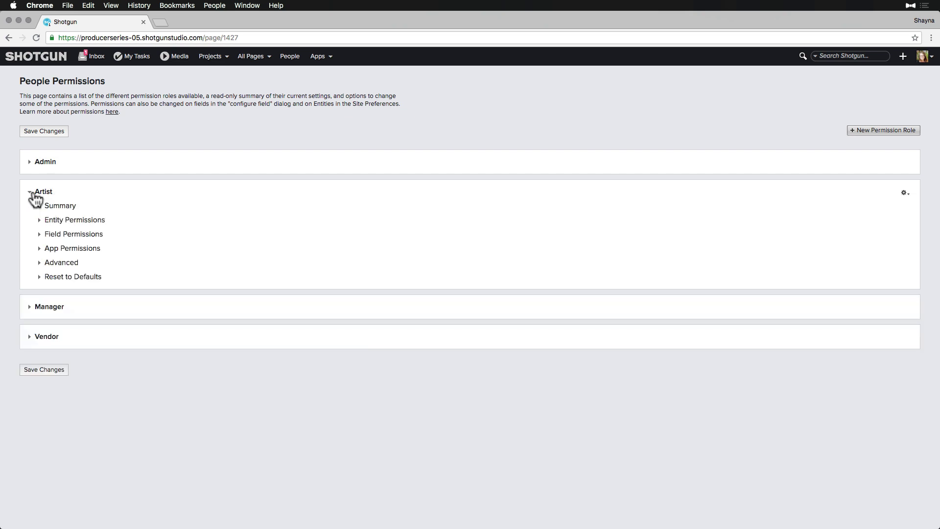
click(38, 221)
click(205, 246)
click(48, 129)
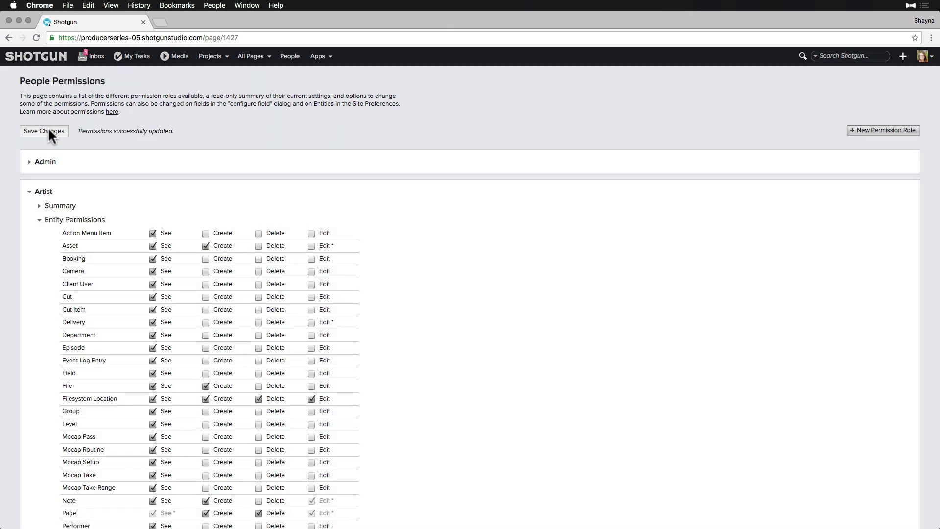
Step: Duplicate the Manager role as a new role named 'Supervisor'
click(25, 192)
click(904, 221)
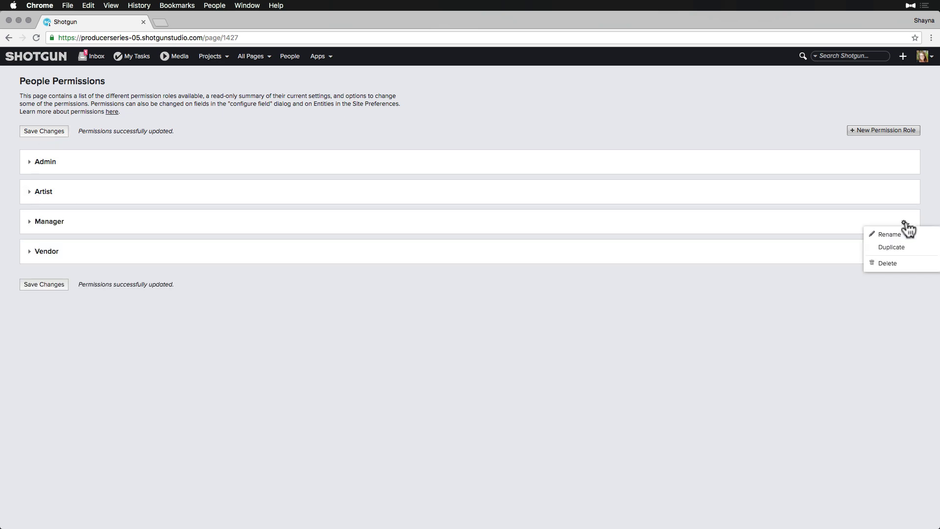
click(891, 247)
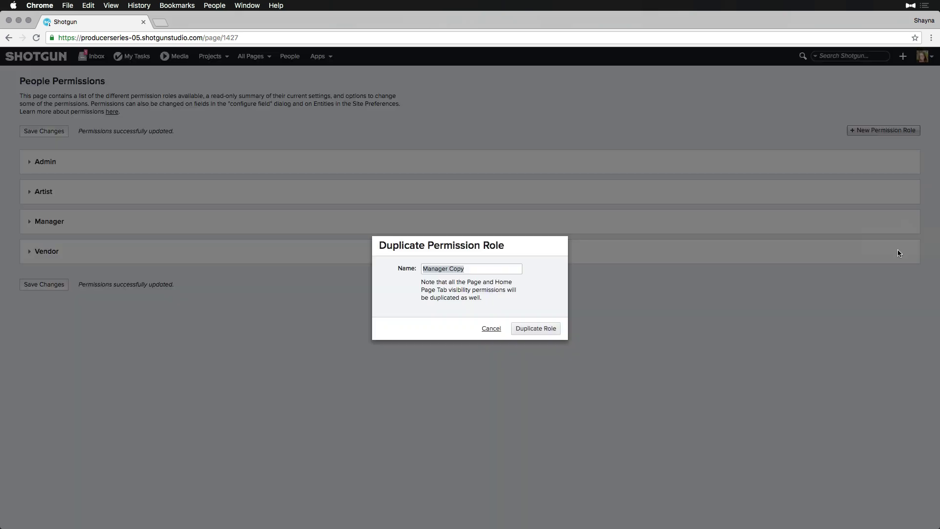
text(Supervisor)
click(528, 331)
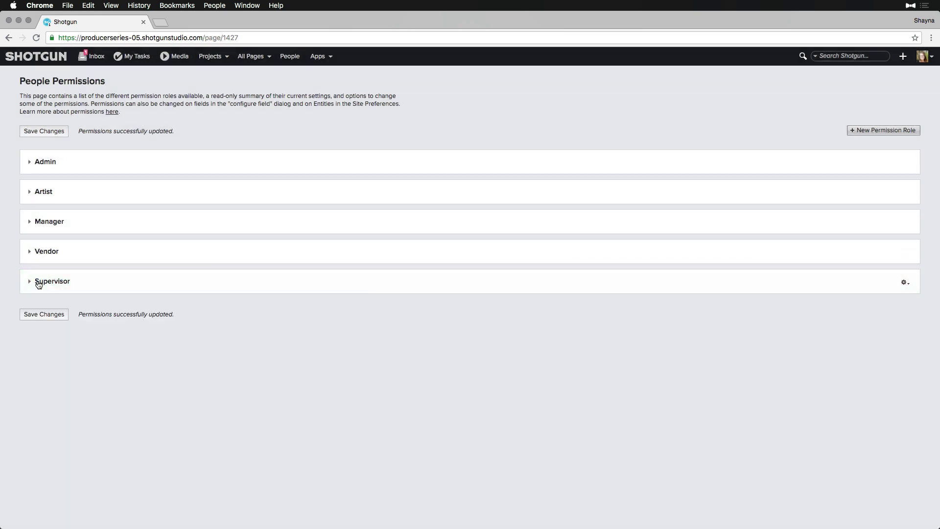
Step: Block Supervisor editing of Task Bid, Description, Due Date, and Upstream/Downstream Dependency fields
click(39, 283)
click(39, 323)
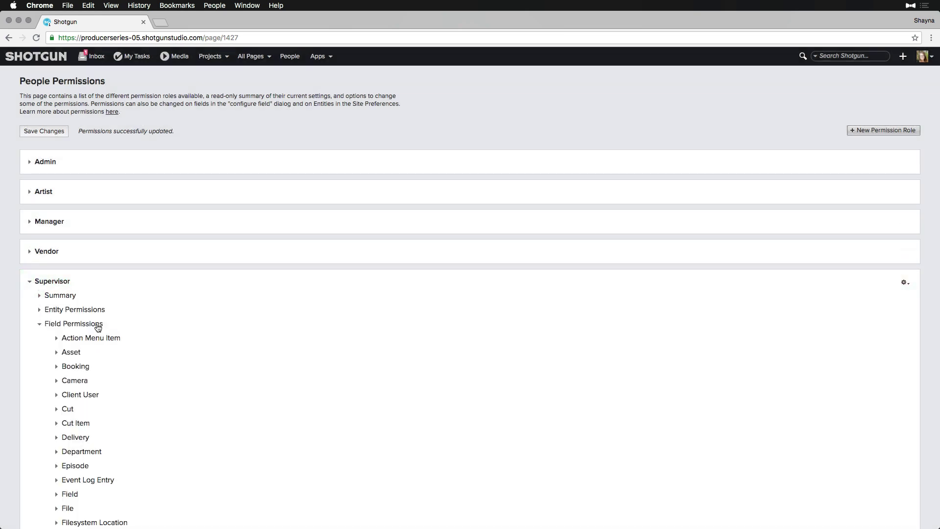
scroll(119, 352, down, 10)
click(57, 379)
scroll(219, 349, down, 1)
click(223, 344)
click(223, 420)
click(223, 433)
scroll(223, 433, down, 2)
click(223, 385)
scroll(224, 392, down, 7)
click(223, 427)
Step: Save the Supervisor permission changes and return to the People list
scroll(162, 236, up, 20)
click(41, 133)
click(289, 56)
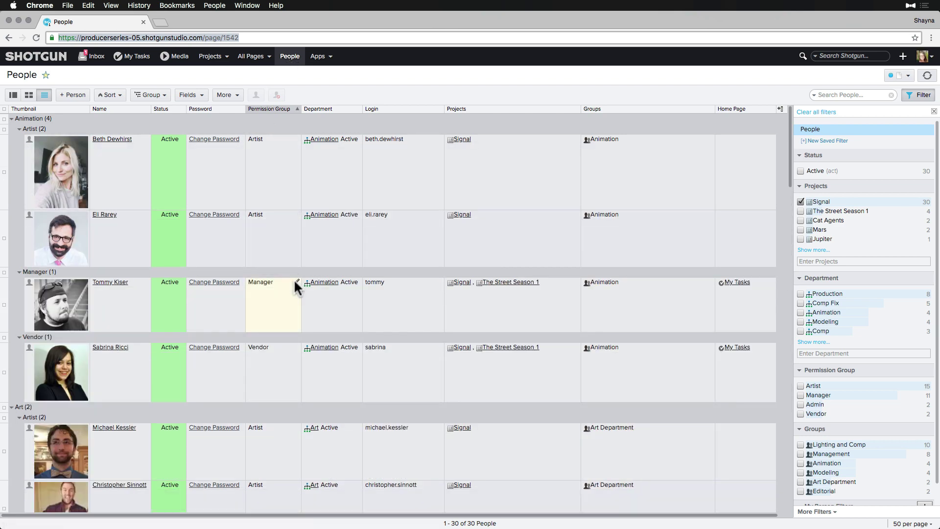
Step: Set the Animation manager's and first Art artist's Permission Group to Supervisor
click(296, 282)
click(276, 376)
scroll(289, 353, down, 2)
click(286, 338)
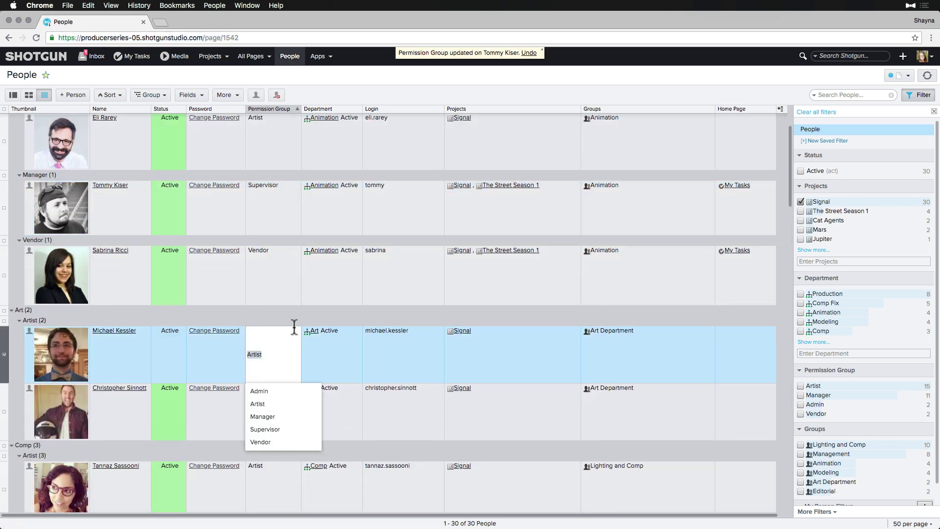
click(271, 427)
scroll(294, 367, down, 2)
click(294, 368)
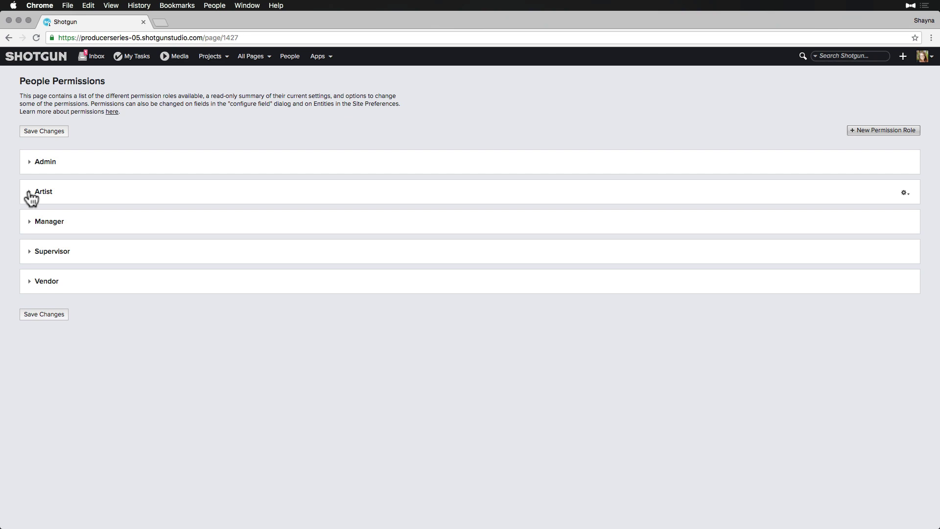
Step: Show the Artist role's permission summary and search it for 'condition' to find the Task status rule
click(30, 193)
click(40, 206)
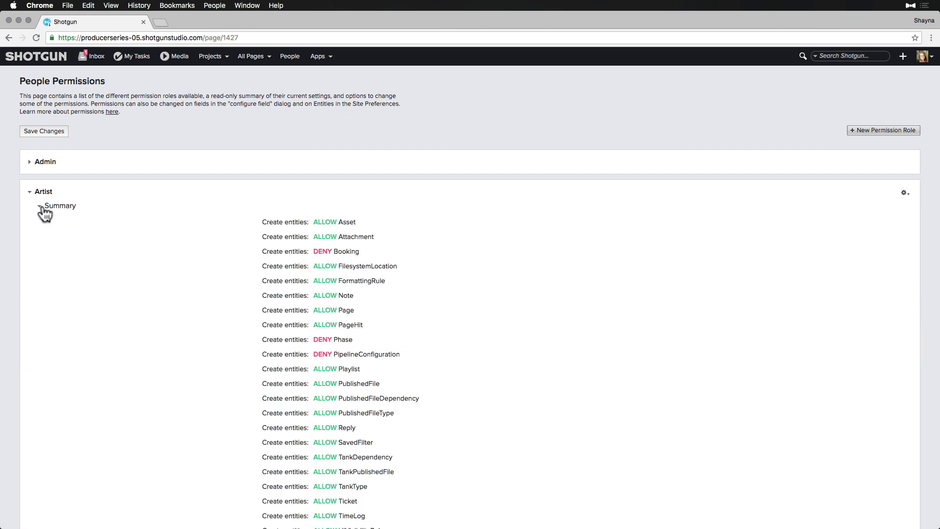
key(super+f)
text(condi)
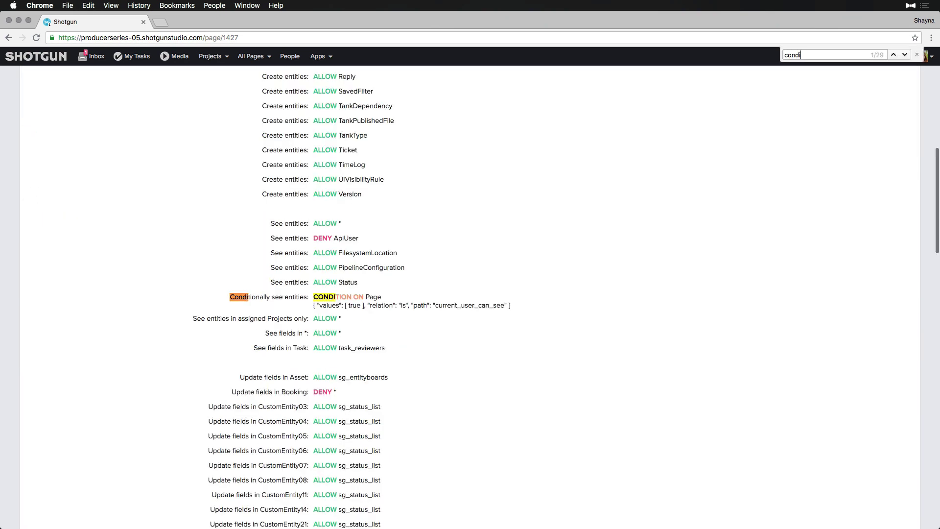
text(tion)
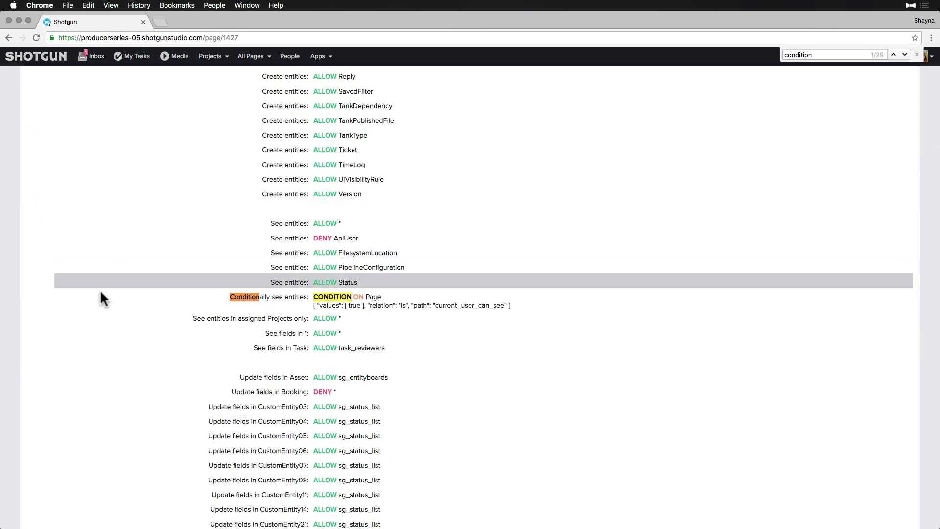
scroll(362, 297, down, 5)
scroll(363, 297, down, 12)
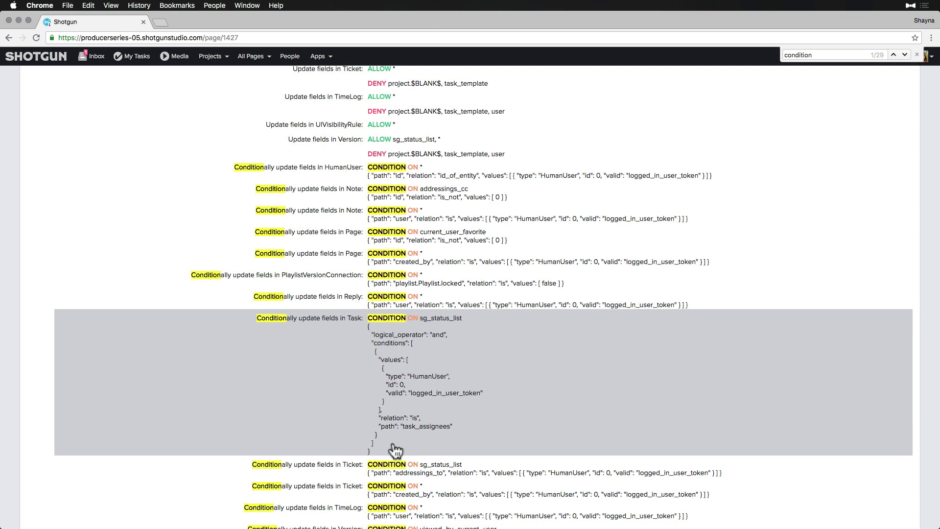
Step: Duplicate the Manager role as a new role named 'Advanced Artist'
click(917, 55)
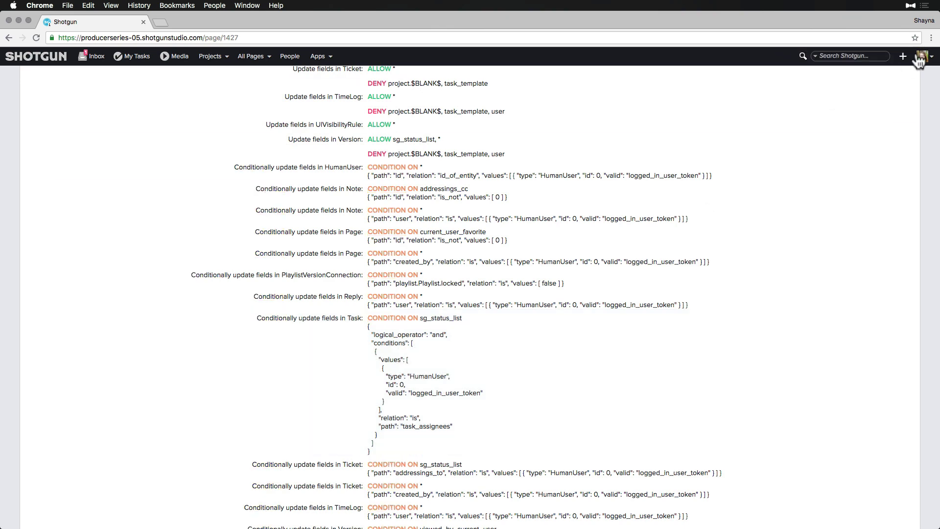
scroll(487, 269, up, 20)
click(30, 196)
click(904, 223)
click(880, 243)
text(Advanced Artist)
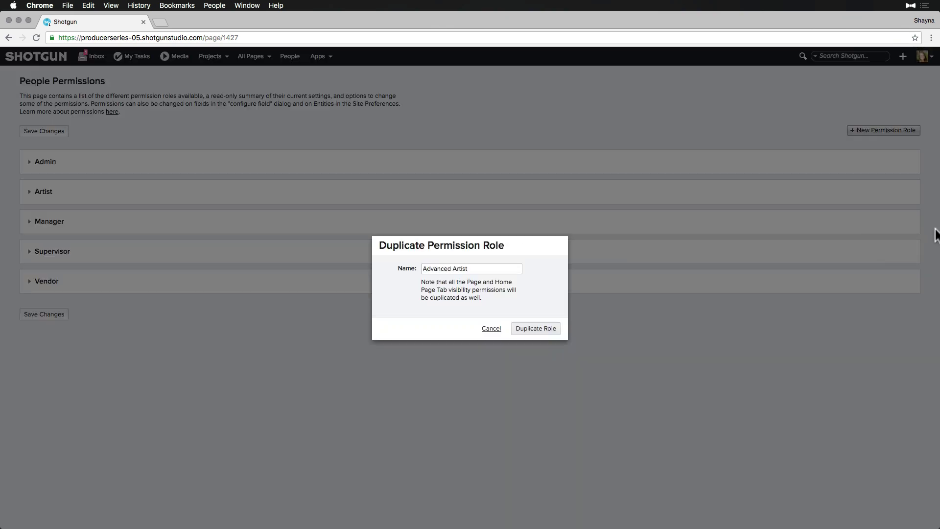
click(544, 328)
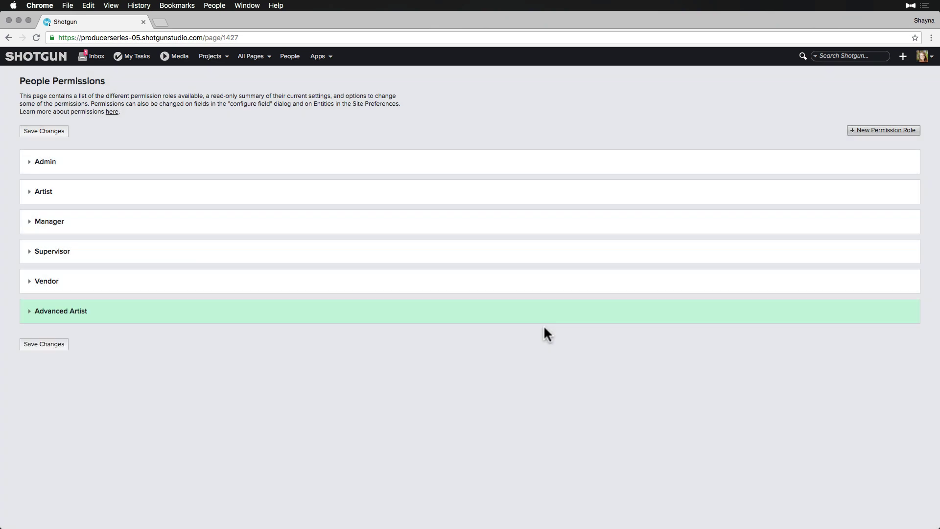
Step: Expand the Advanced Artist role's Task field permissions to reach the Edit settings
click(30, 312)
click(40, 354)
scroll(95, 362, down, 15)
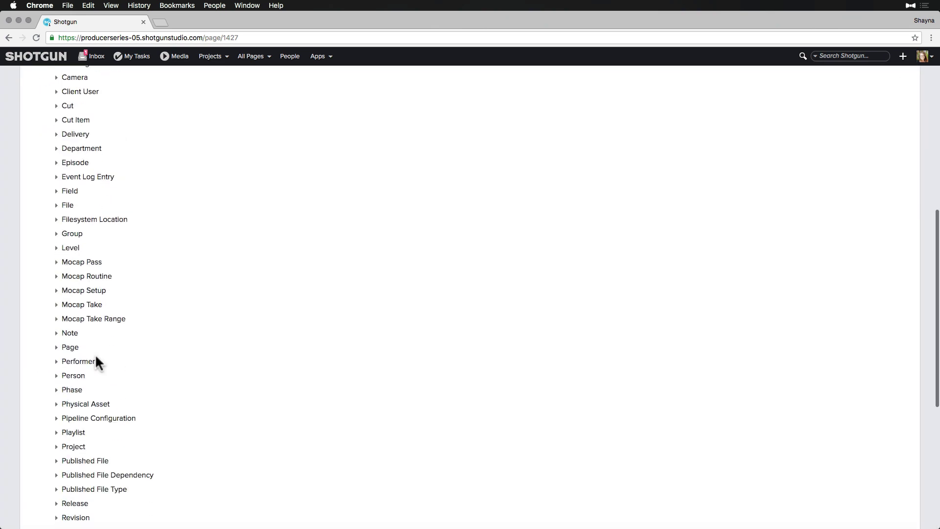
click(69, 377)
scroll(178, 384, down, 3)
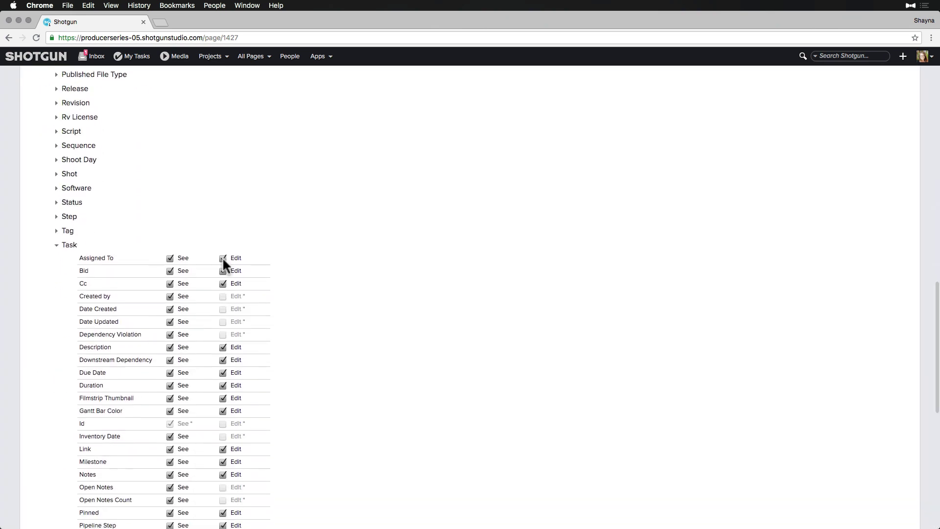
scroll(233, 312, down, 3)
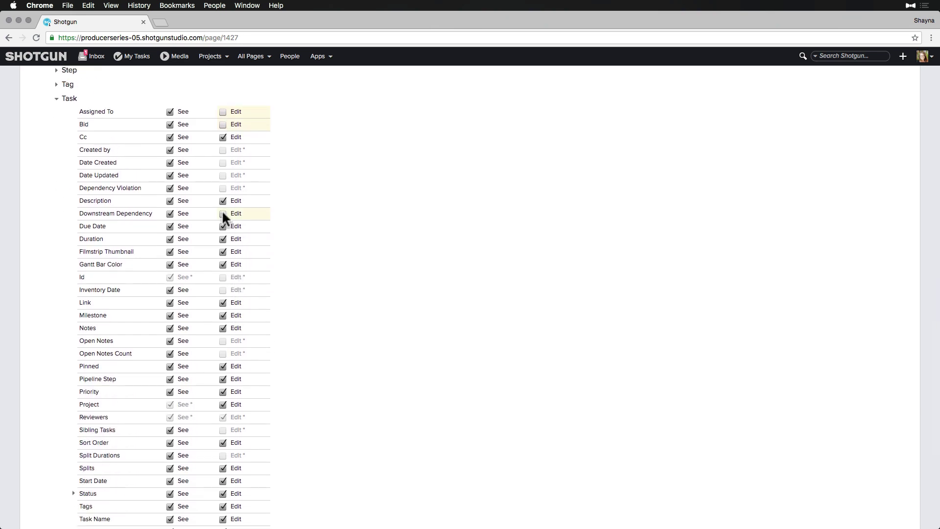